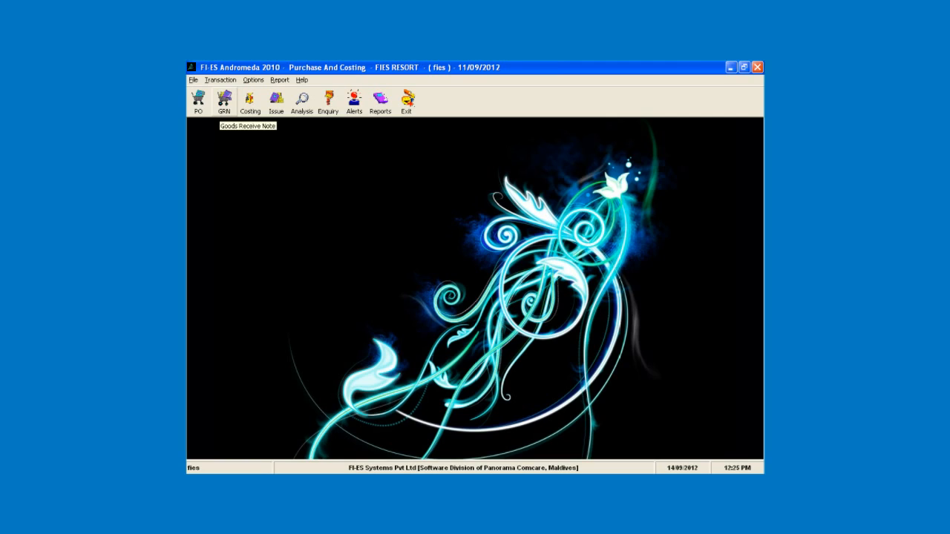
# - Start a new Goods Receive Note
pyautogui.click(221, 80)
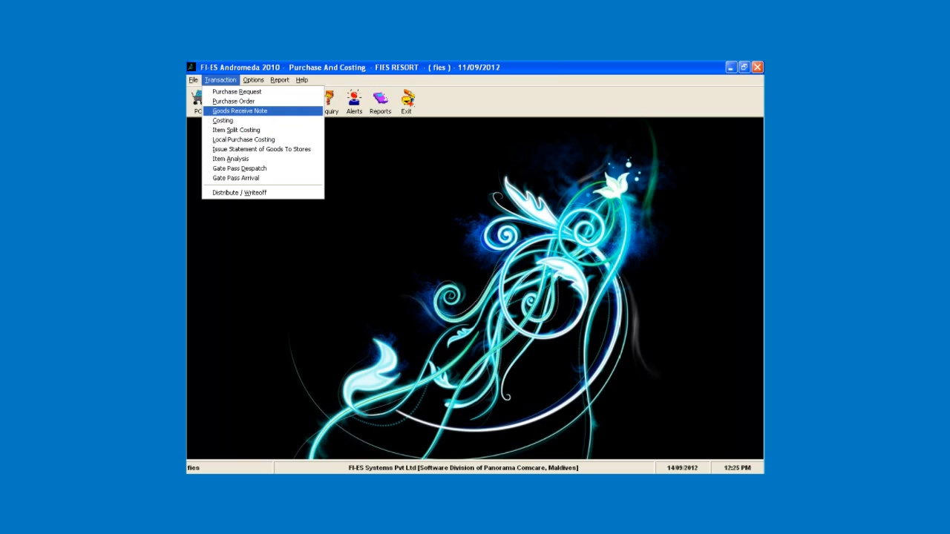
pyautogui.press('Return')
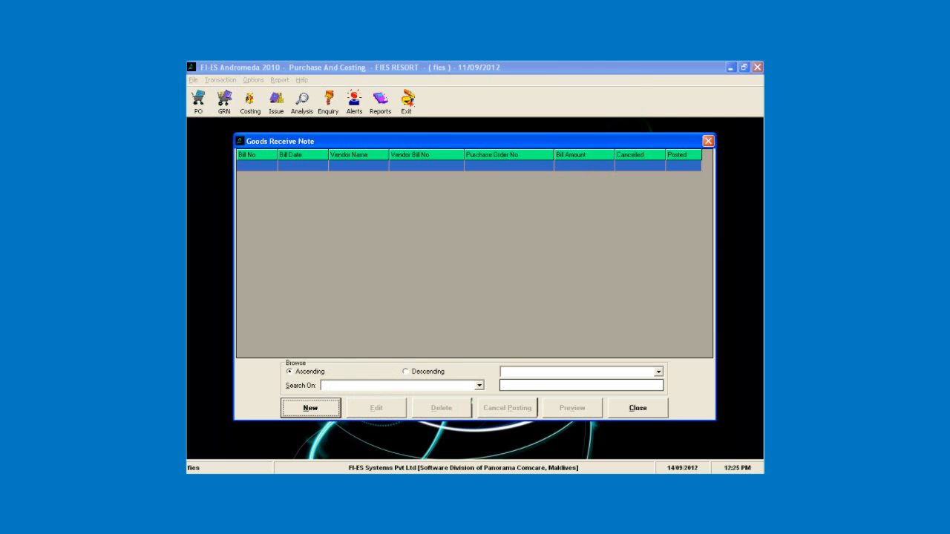
pyautogui.press('Return')
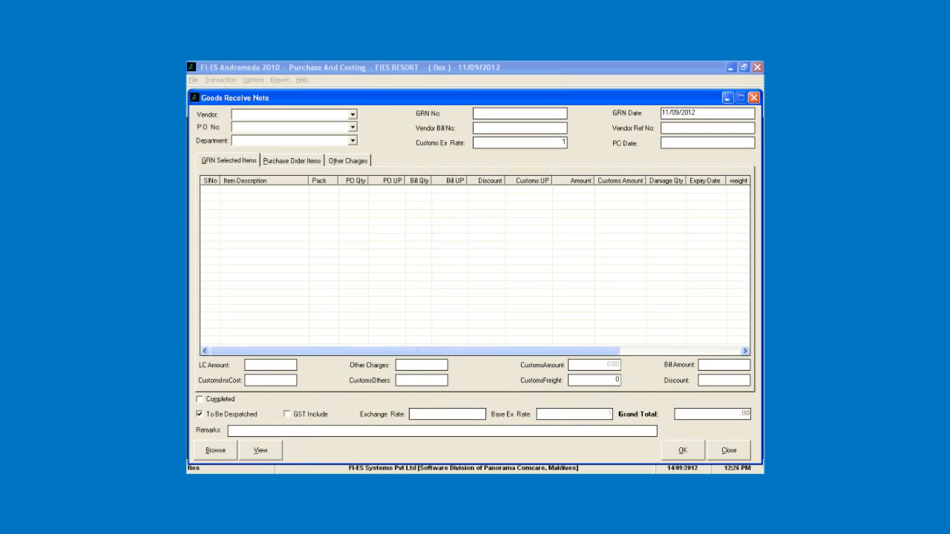
# - Set the note's vendor to HOOPS Supplier and its purchase order to PUO/12/4
pyautogui.click(352, 115)
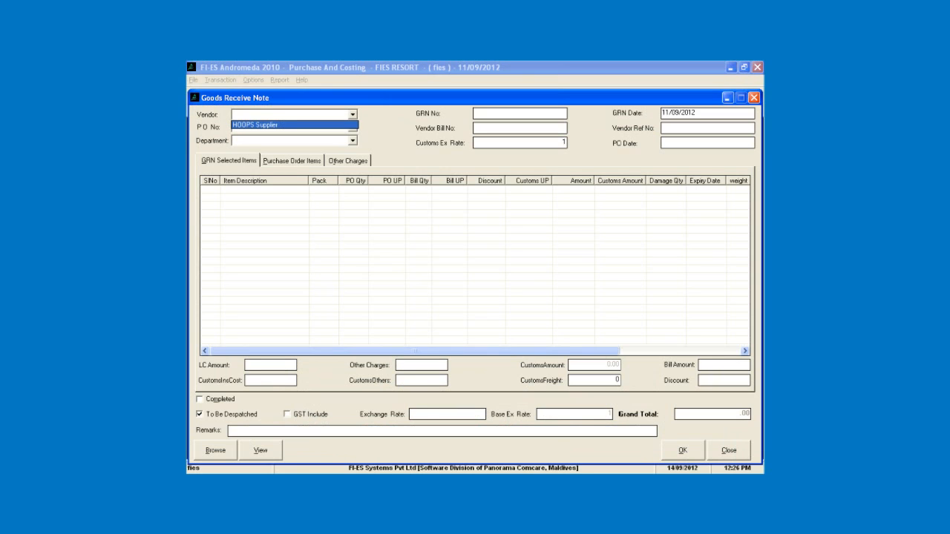
pyautogui.click(256, 125)
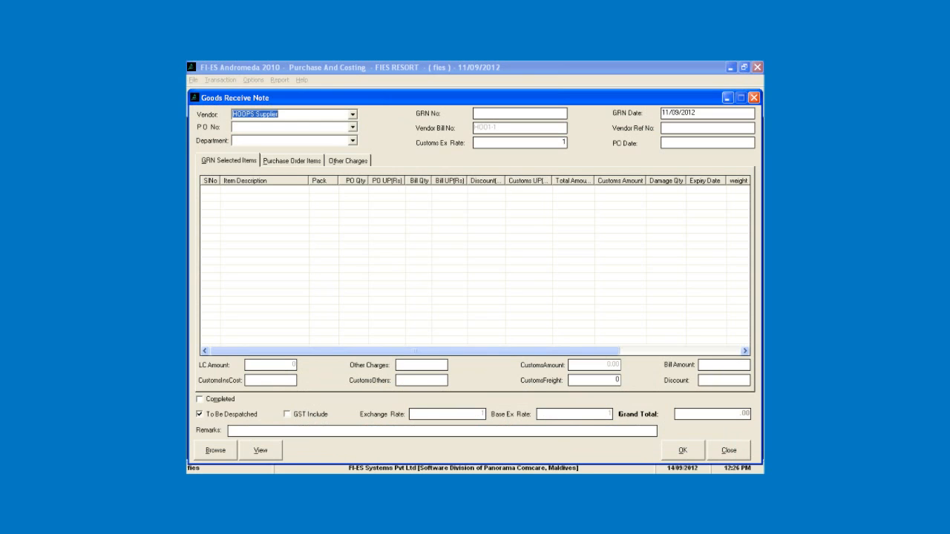
pyautogui.click(353, 127)
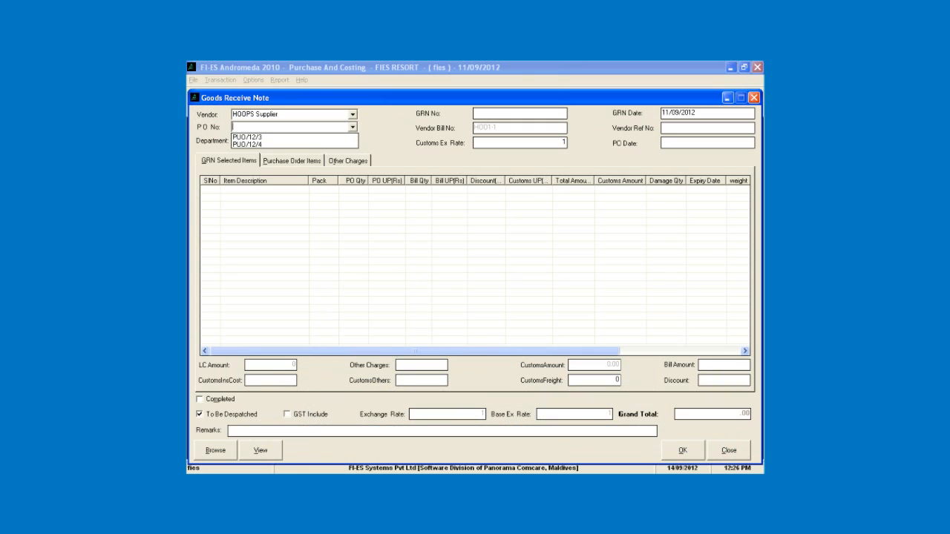
pyautogui.click(256, 145)
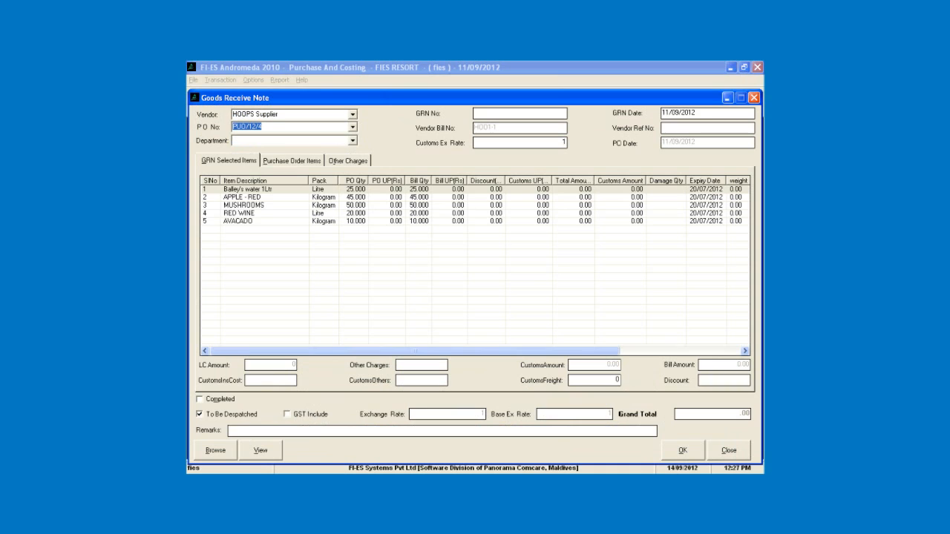
# - Exclude RED WINE and AVACADO from the purchase order items and return to the GRN selected items
pyautogui.click(292, 161)
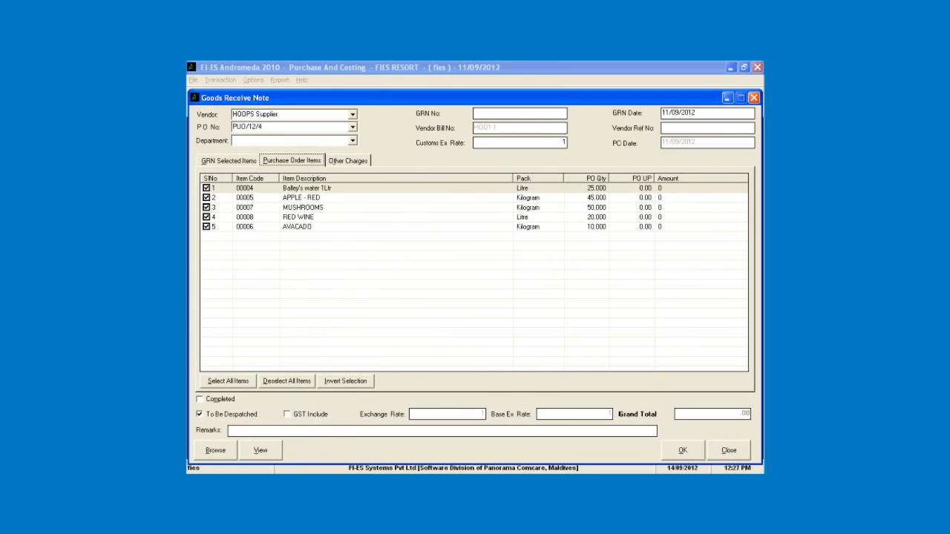
pyautogui.click(306, 189)
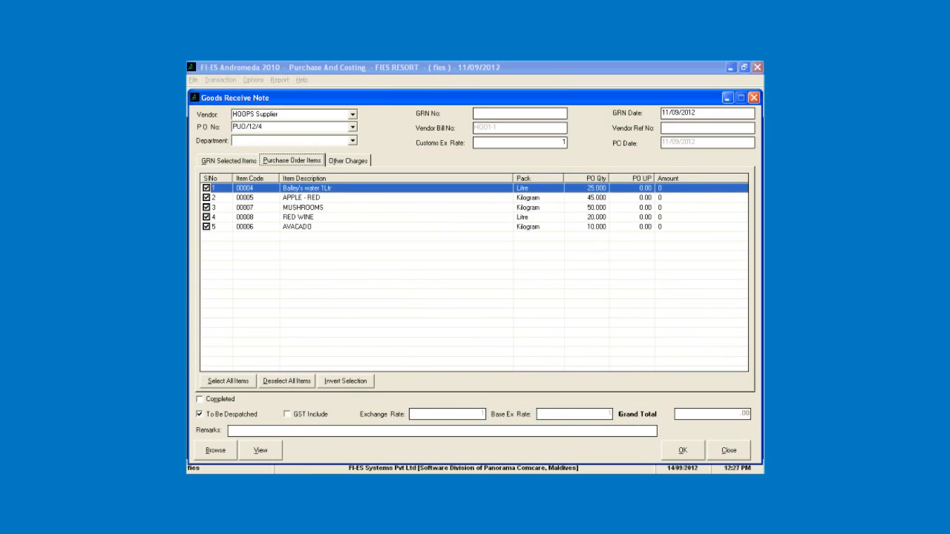
pyautogui.click(206, 218)
pyautogui.click(229, 161)
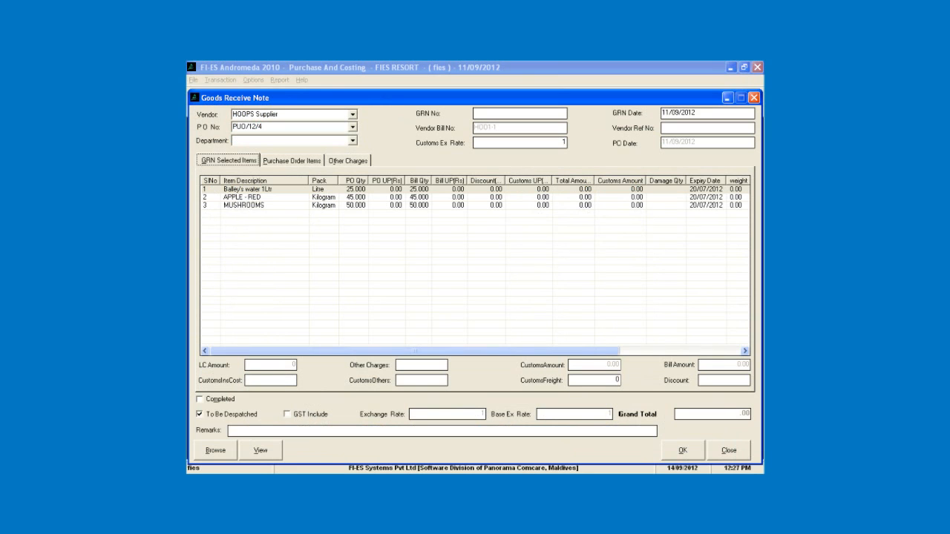
# - Open the received item Balley's water 1Ltr and set its bill unit price to 12
pyautogui.doubleClick(248, 190)
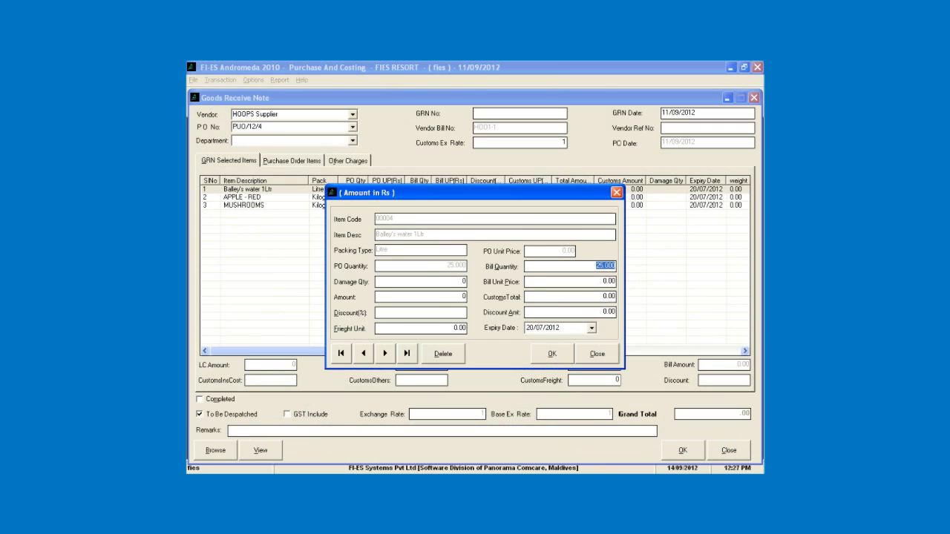
pyautogui.press('Tab')
pyautogui.write('12')
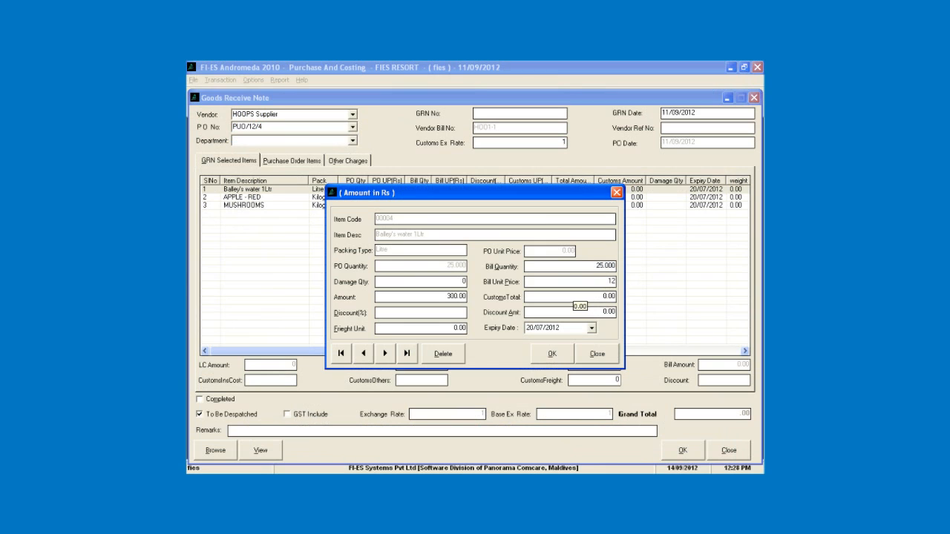
# - Switch to the Admin module and set the custom category of Balley's water 1Ltr to 3%
pyautogui.hotkey('alt', 'Tab')
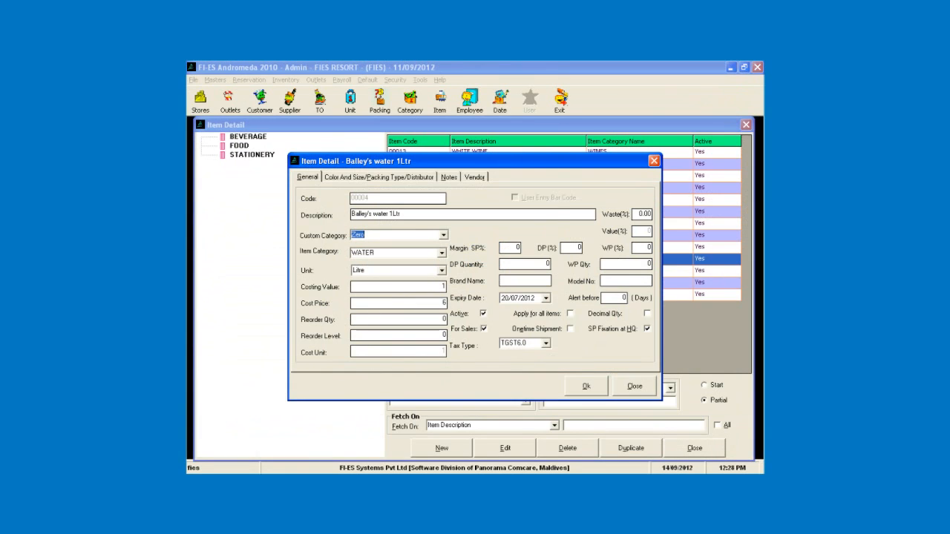
pyautogui.hotkey('alt', 'Down')
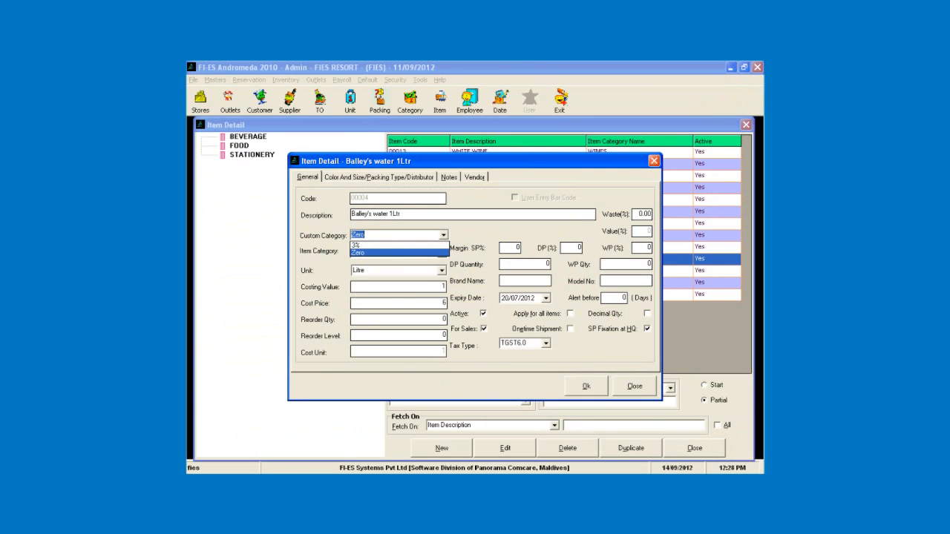
pyautogui.press('Up')
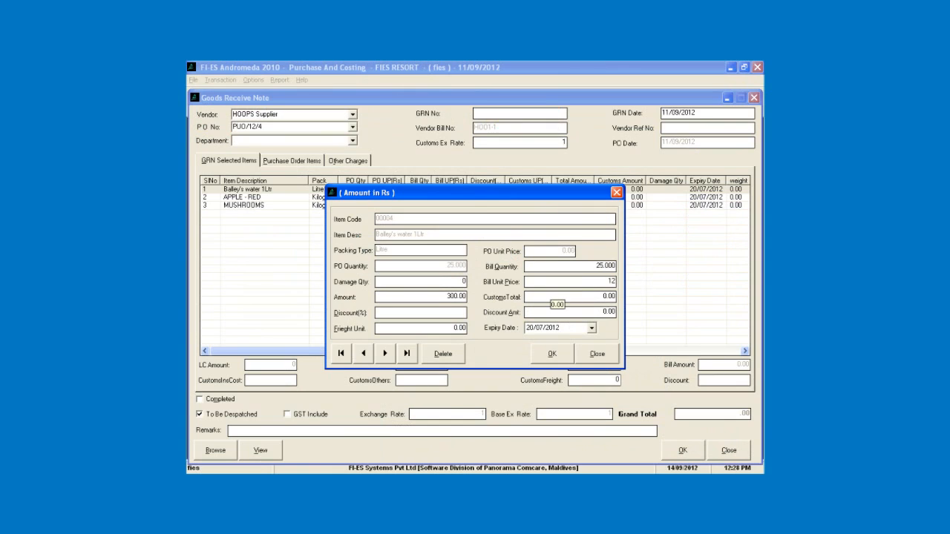
pyautogui.moveTo(602, 296); pyautogui.dragTo(616, 296)
pyautogui.hotkey('alt', 'Tab')
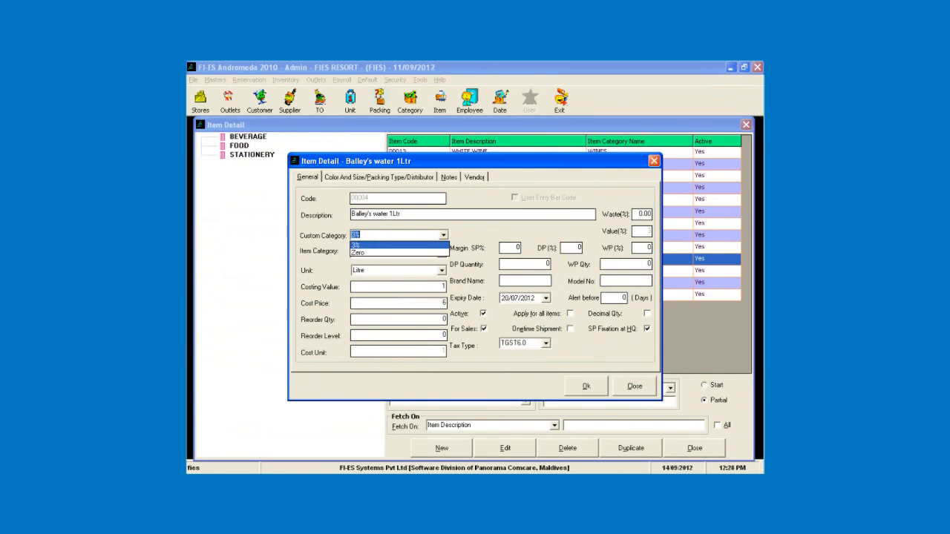
pyautogui.press('Return')
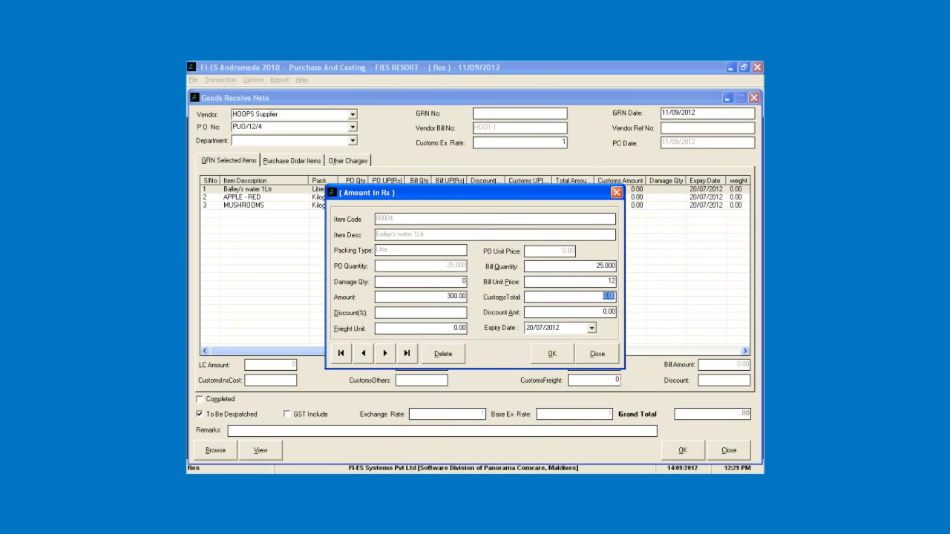
# - Confirm the receipt details of Balley's water 1Ltr and advance to the APPLE - RED item
pyautogui.press('Tab')
pyautogui.hotkey('shift', 'End')
pyautogui.hotkey('shift', 'Tab')
pyautogui.press('Return')
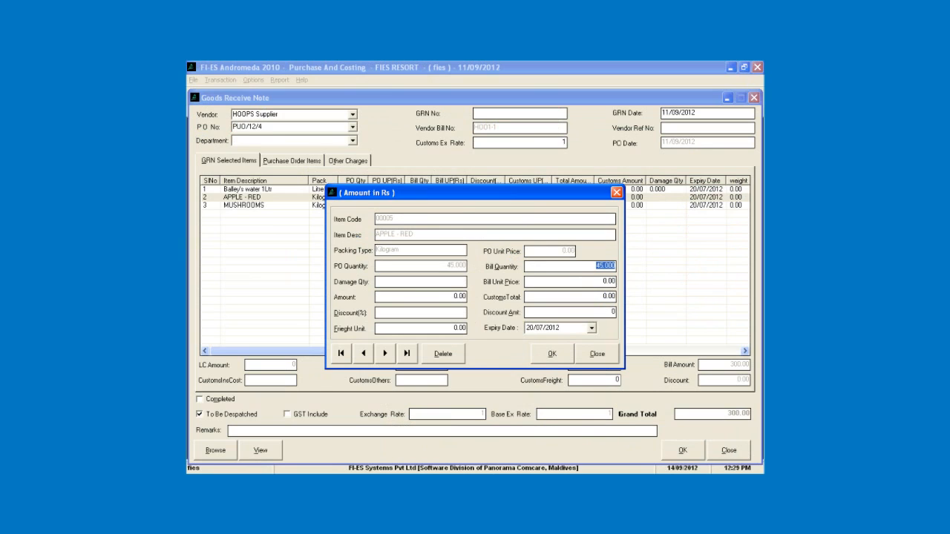
# - Set the bill unit price to 105 for APPLE - RED and 75 for MUSHROOMS, confirming both items
pyautogui.press('Tab')
pyautogui.write('105')
pyautogui.press('Tab')
pyautogui.hotkey('alt', 'o')
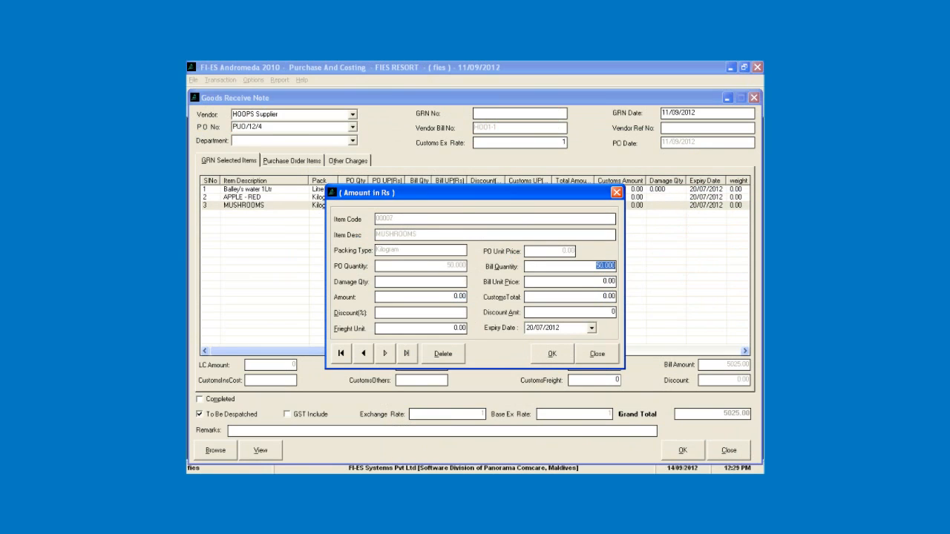
pyautogui.press('Tab')
pyautogui.write('75')
pyautogui.click(552, 354)
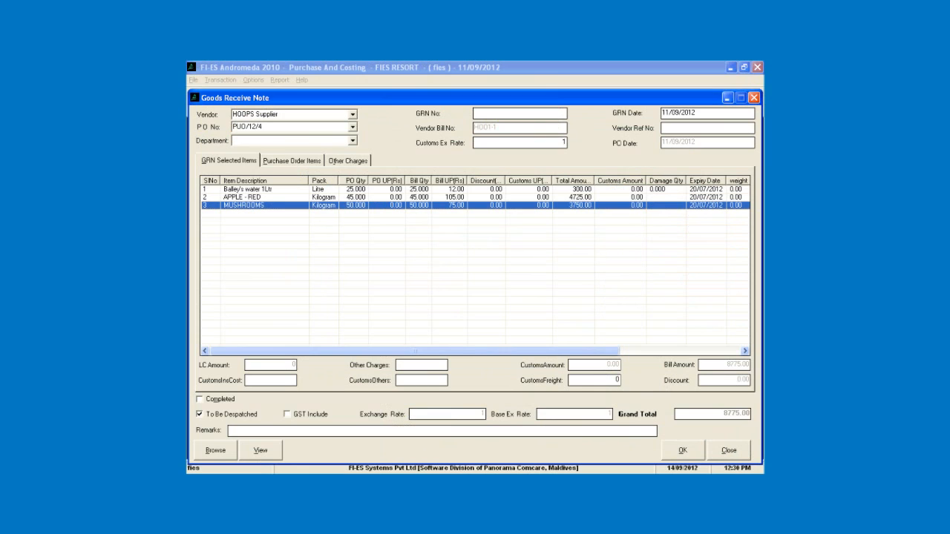
# - Add an other charge of 50 under PURCHASING A/C with the description "purchase related expense"
pyautogui.click(348, 160)
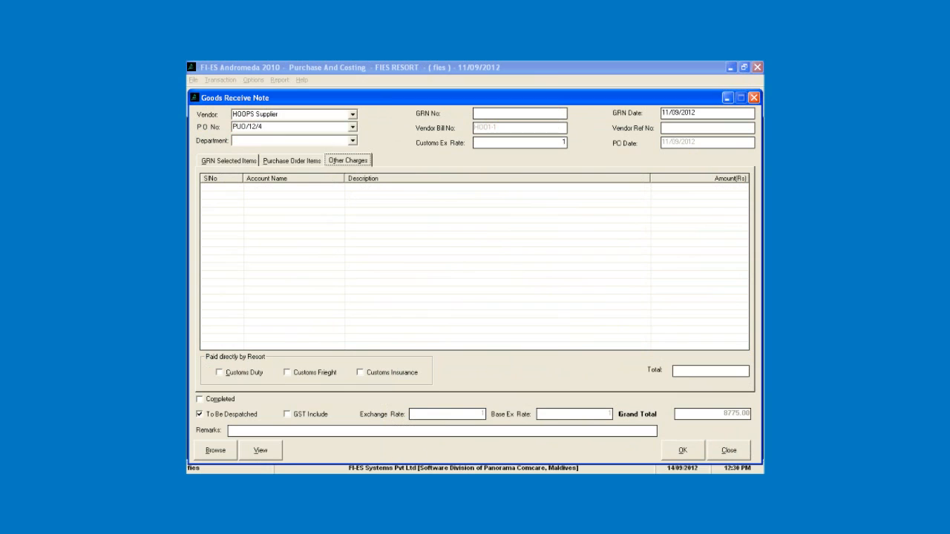
pyautogui.rightClick(418, 243)
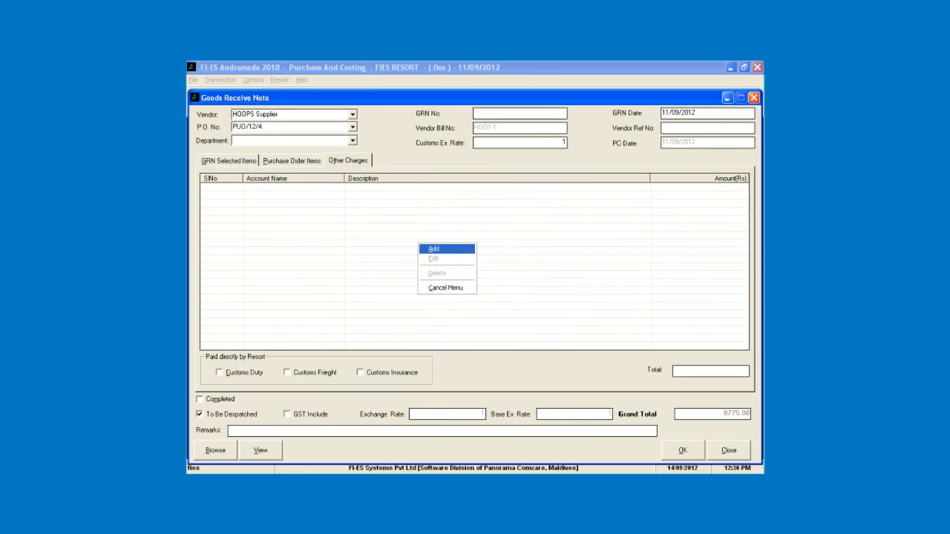
pyautogui.click(436, 249)
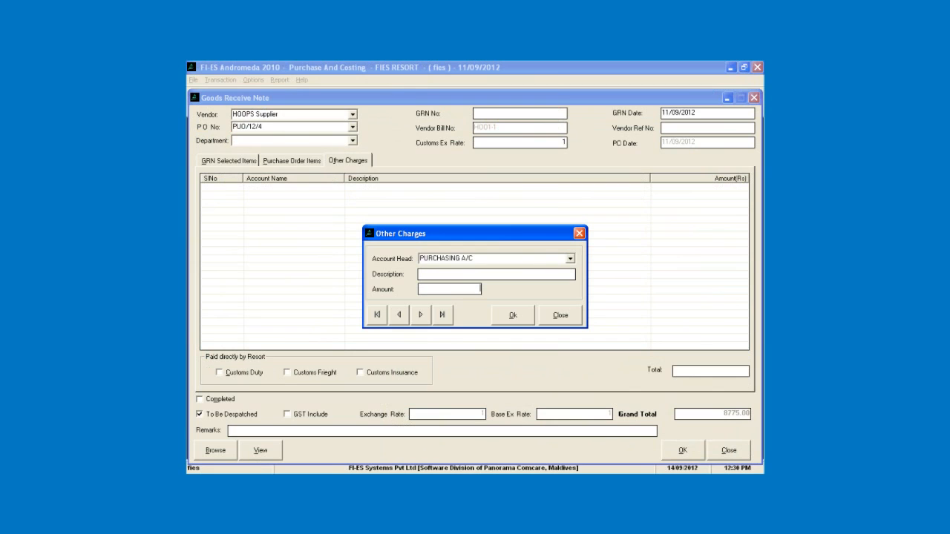
pyautogui.write('50')
pyautogui.press('Return')
pyautogui.press('Return')
pyautogui.write('purchase rela')
pyautogui.write('tedex')
pyautogui.press('BackSpace')
pyautogui.press('BackSpace')
pyautogui.write('expense')
pyautogui.press('Tab')
pyautogui.press('Return')
pyautogui.press('Escape')
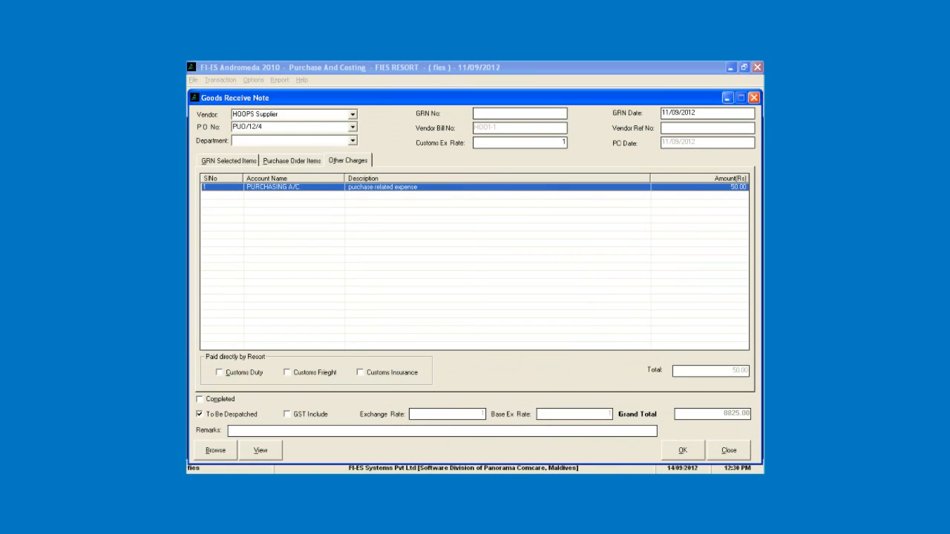
# - Review the received items against the purchase order items and mark the goods receive note as completed
pyautogui.click(229, 161)
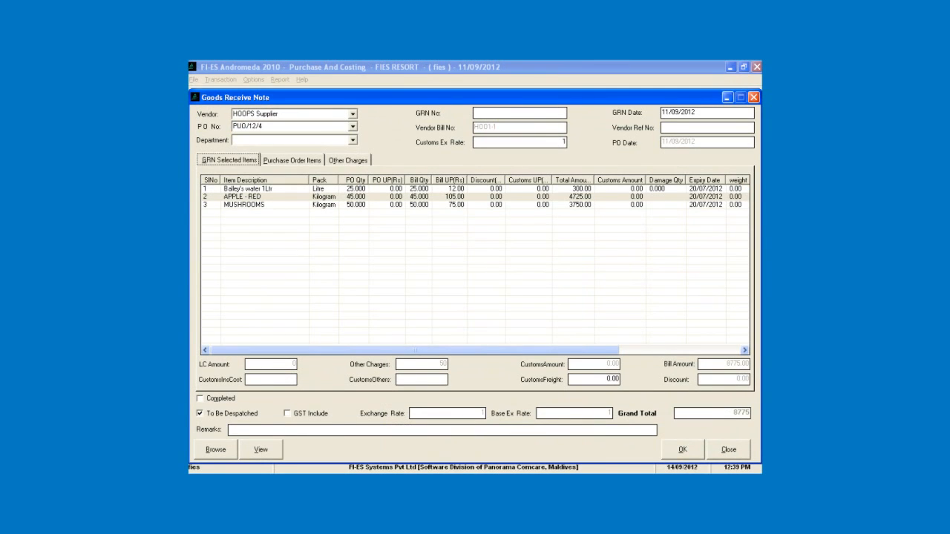
pyautogui.click(292, 160)
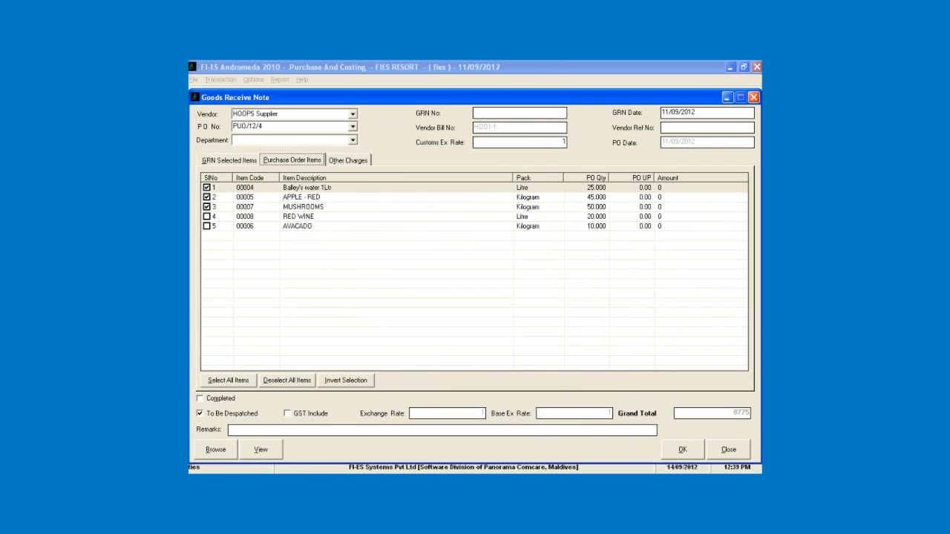
pyautogui.click(230, 160)
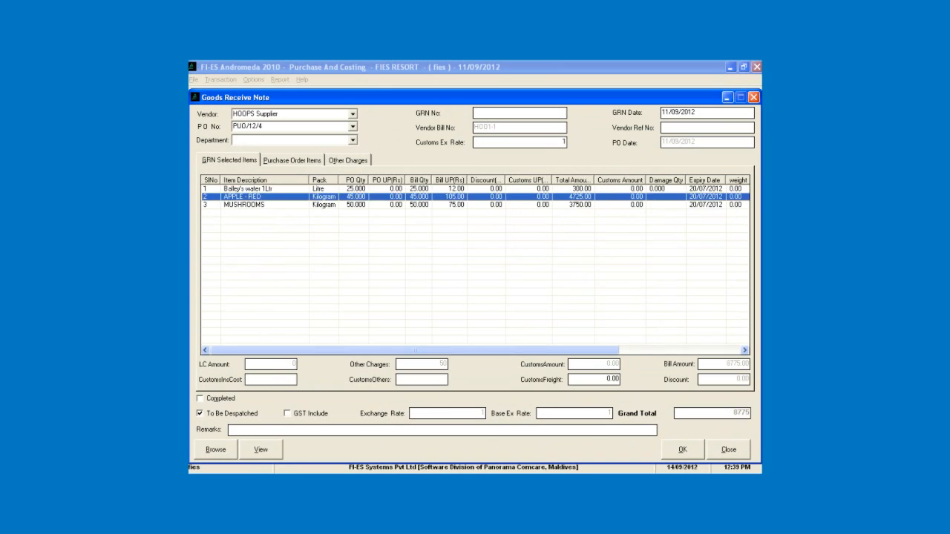
pyautogui.click(260, 204)
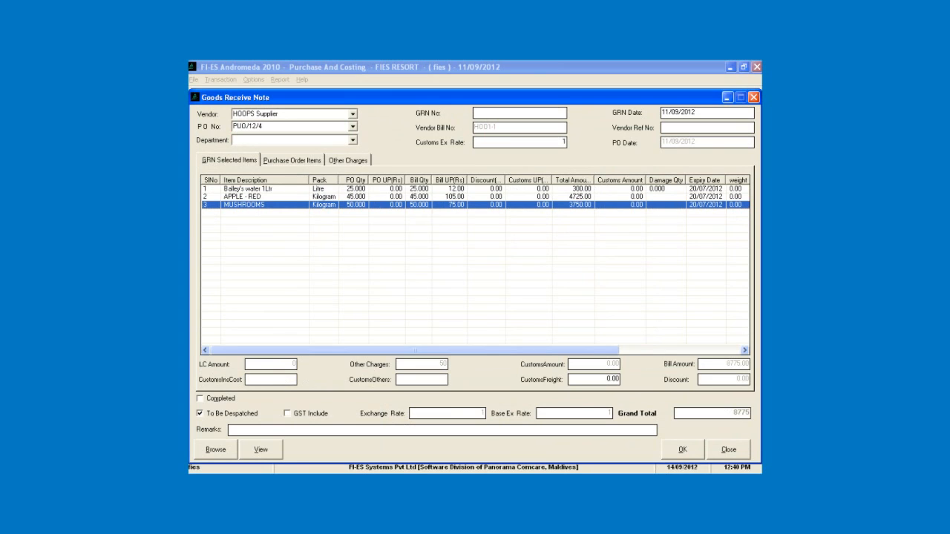
pyautogui.click(200, 399)
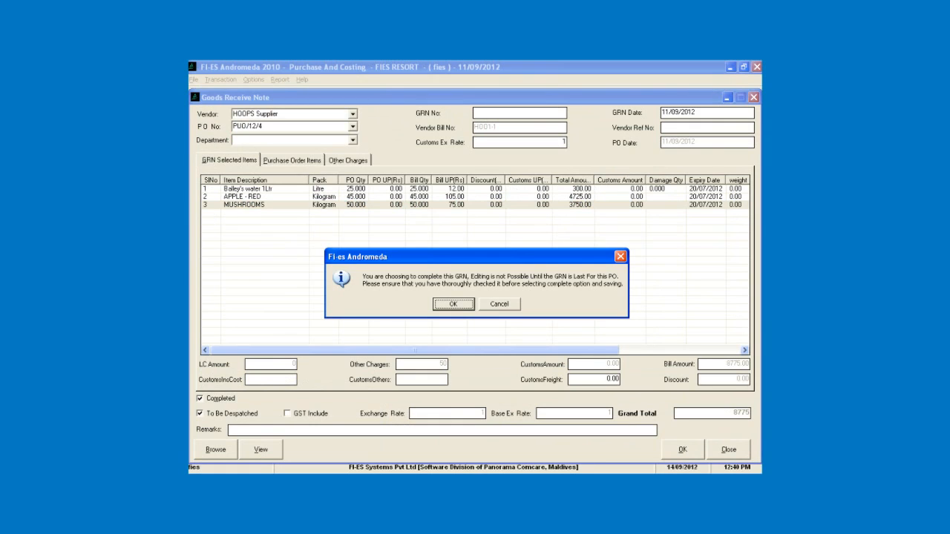
pyautogui.press('Return')
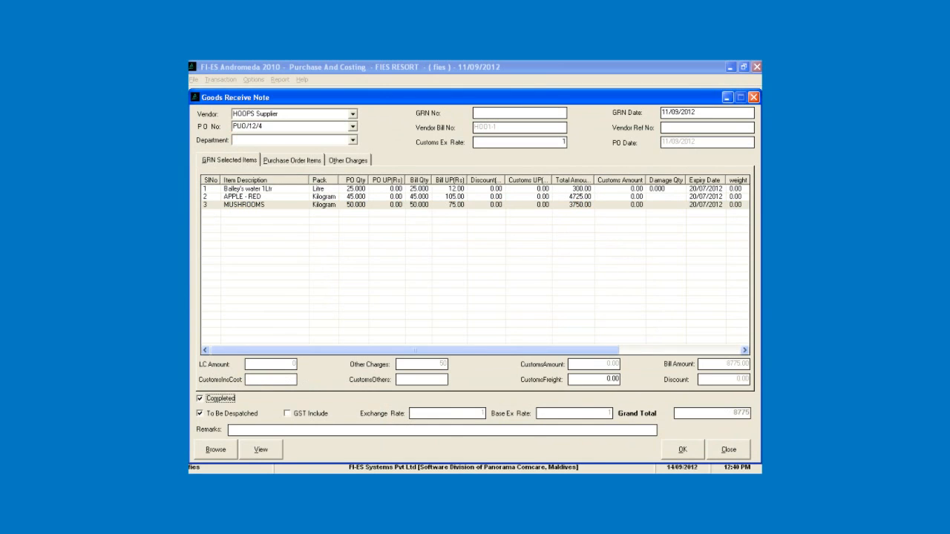
# - Assign the note to the FIES RESORT DEP department and include GST in the item amounts
pyautogui.click(353, 141)
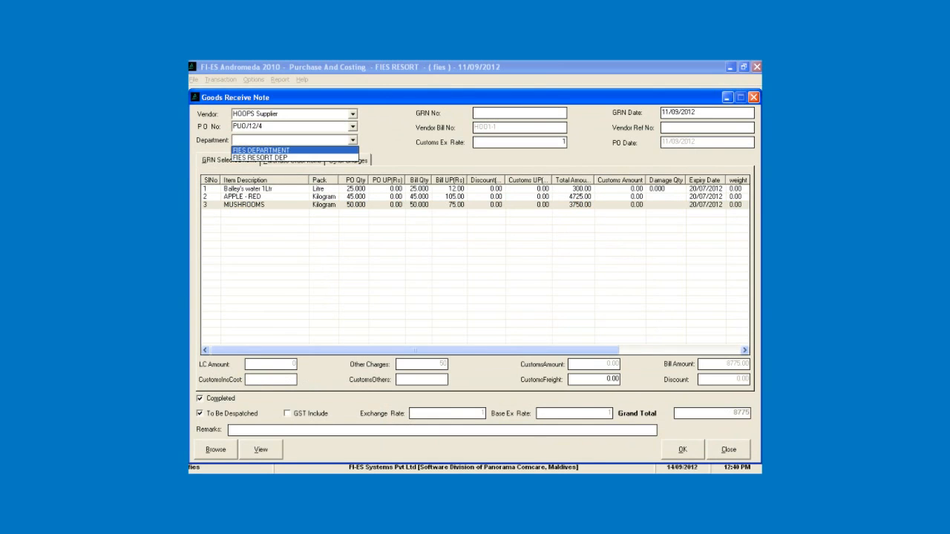
pyautogui.click(259, 158)
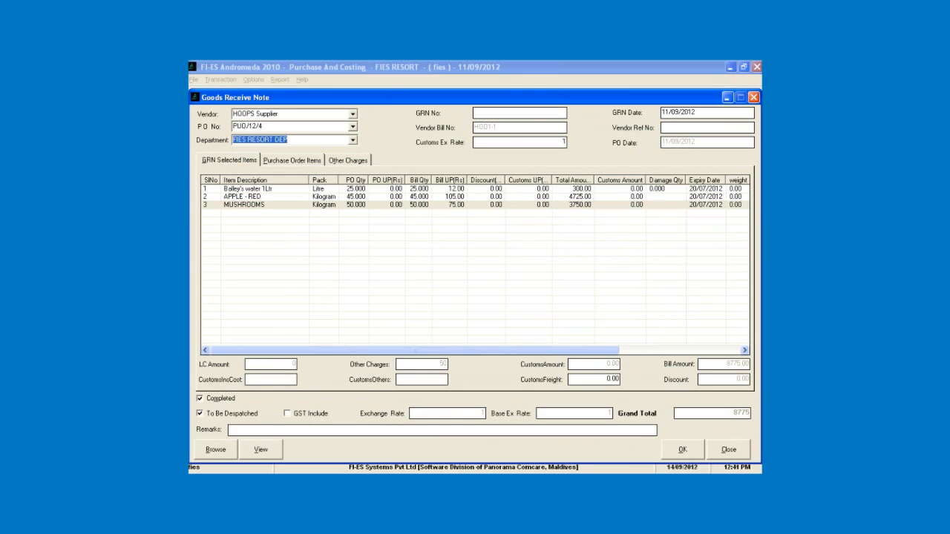
pyautogui.click(288, 414)
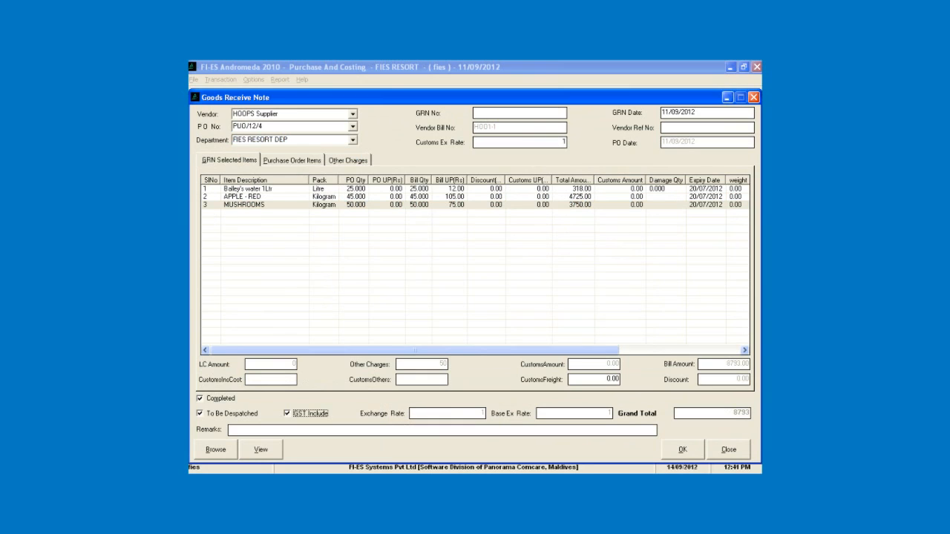
pyautogui.click(744, 351)
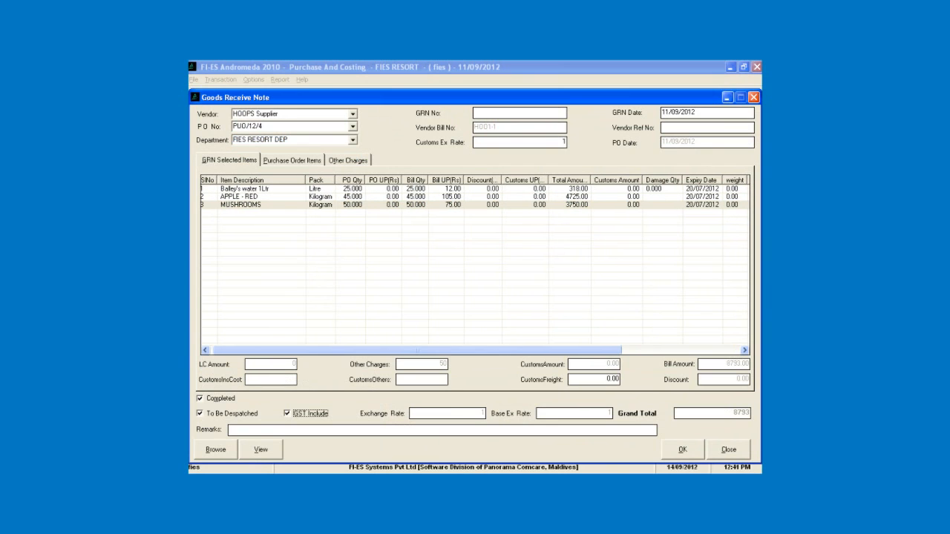
pyautogui.moveTo(417, 351); pyautogui.dragTo(536, 351)
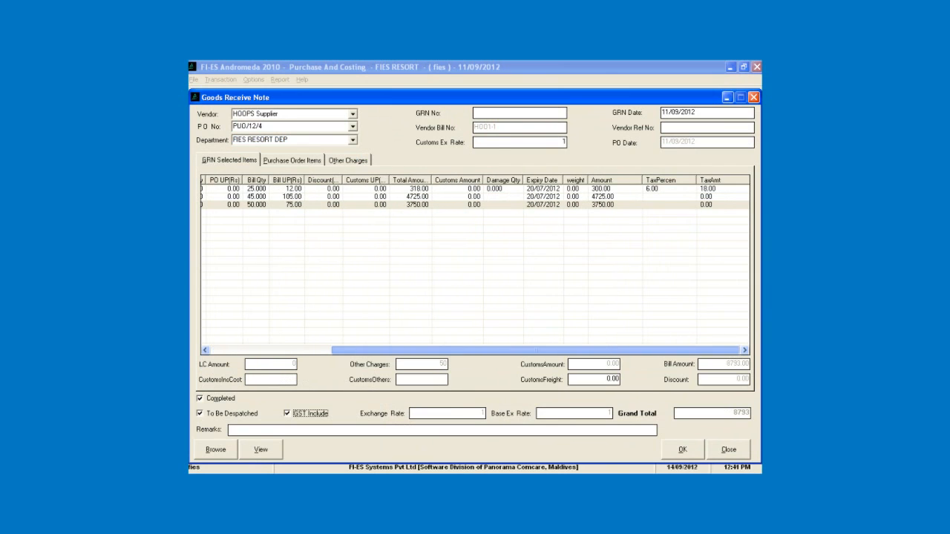
# - Review the tax percentage, tax amount and billed quantities of the received items in the goods receive note
pyautogui.click(653, 189)
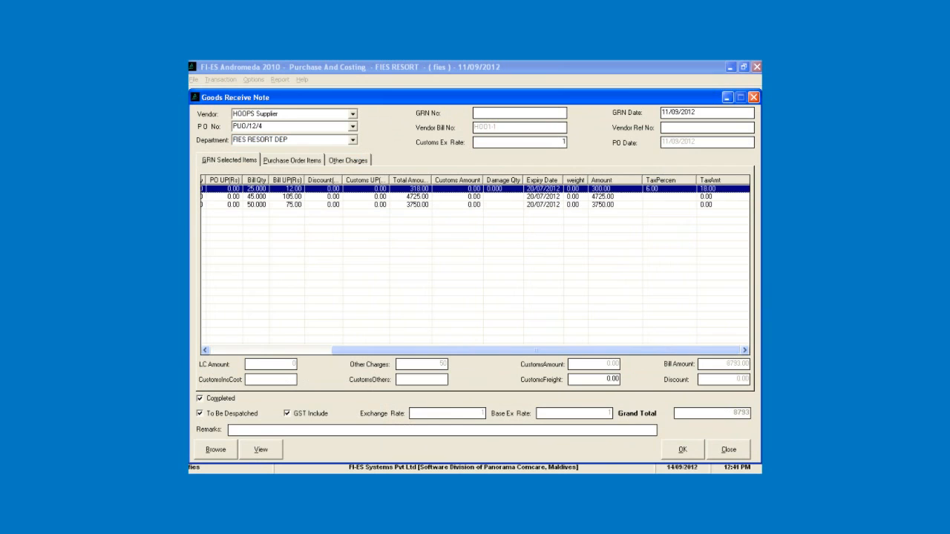
pyautogui.click(653, 197)
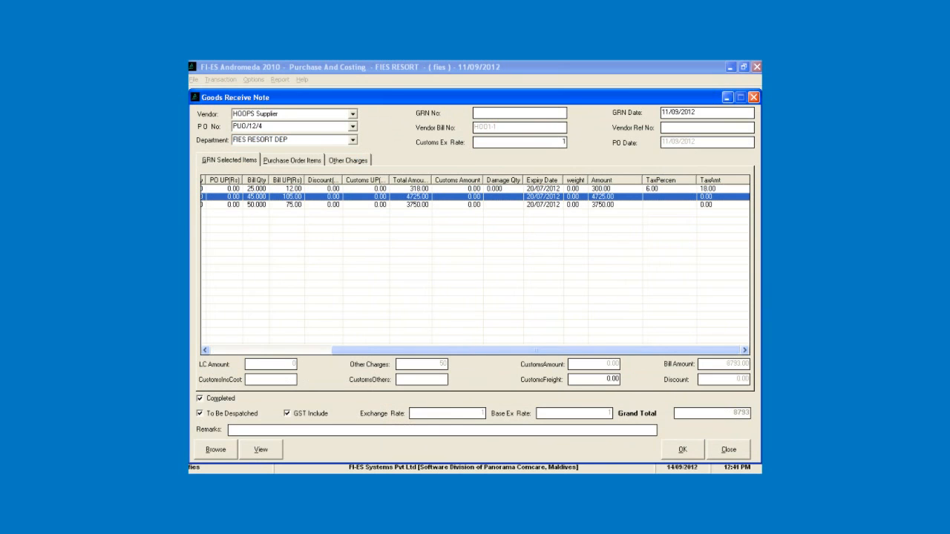
pyautogui.moveTo(537, 350); pyautogui.dragTo(416, 350)
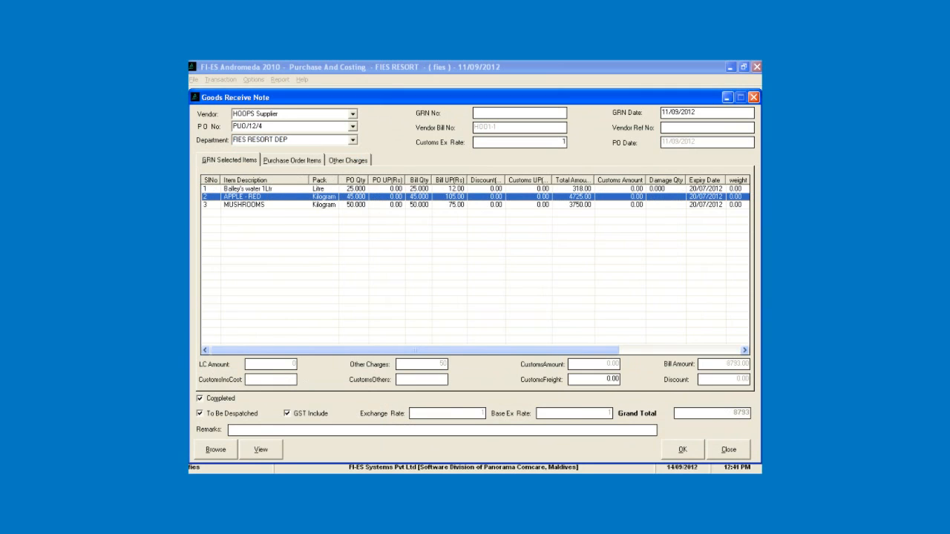
pyautogui.click(353, 205)
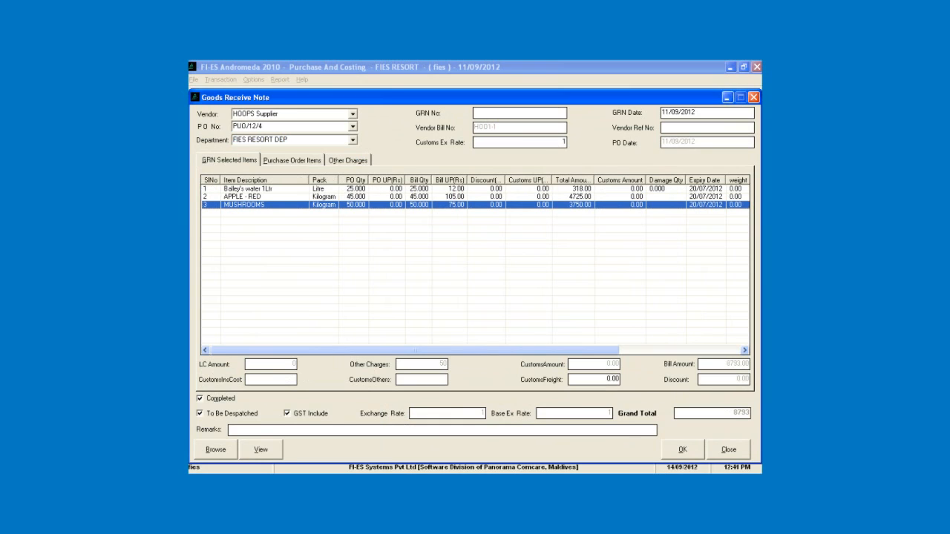
# - Enter the remark "GRN raised with three items against the PO PUP/12/4" on the goods receive note
pyautogui.click(232, 431)
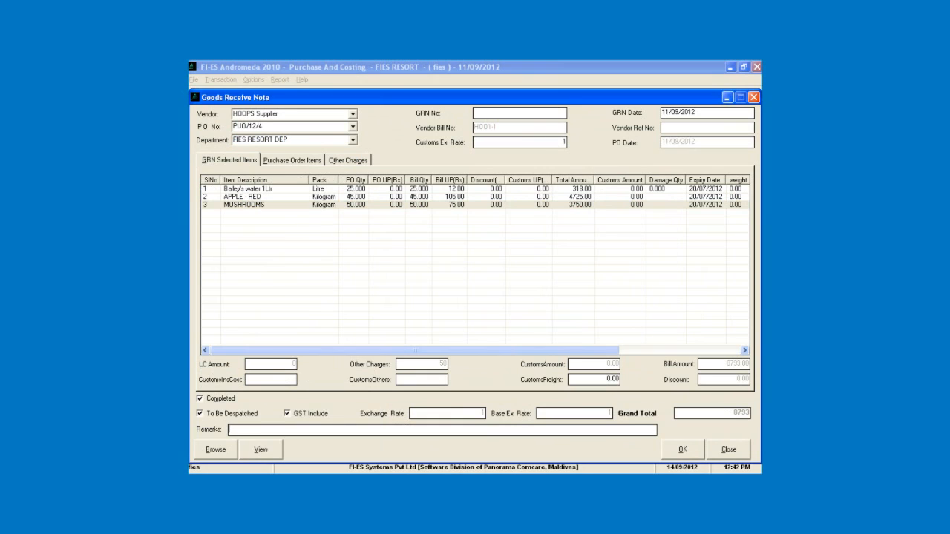
pyautogui.write('GRN raised with three items against the PO P')
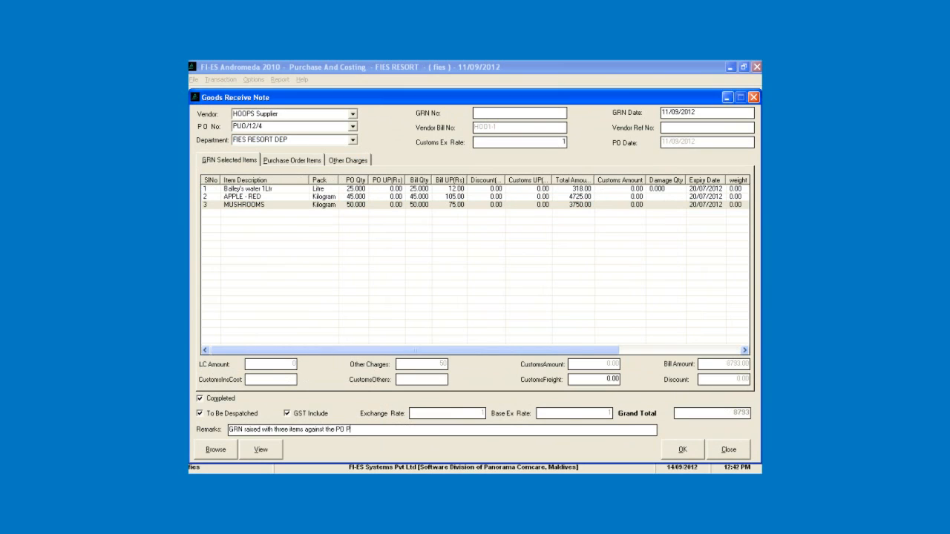
pyautogui.write('UO/12/4')
pyautogui.click(215, 449)
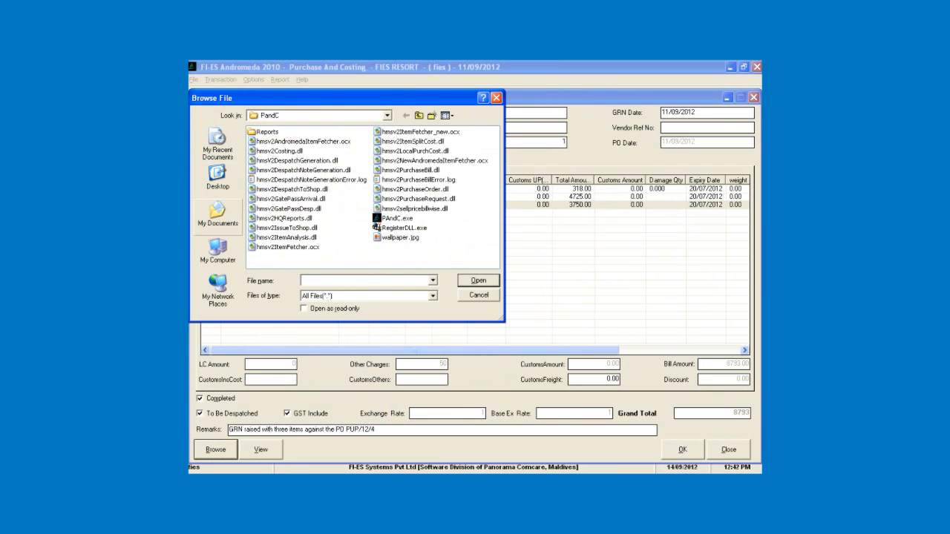
pyautogui.click(218, 251)
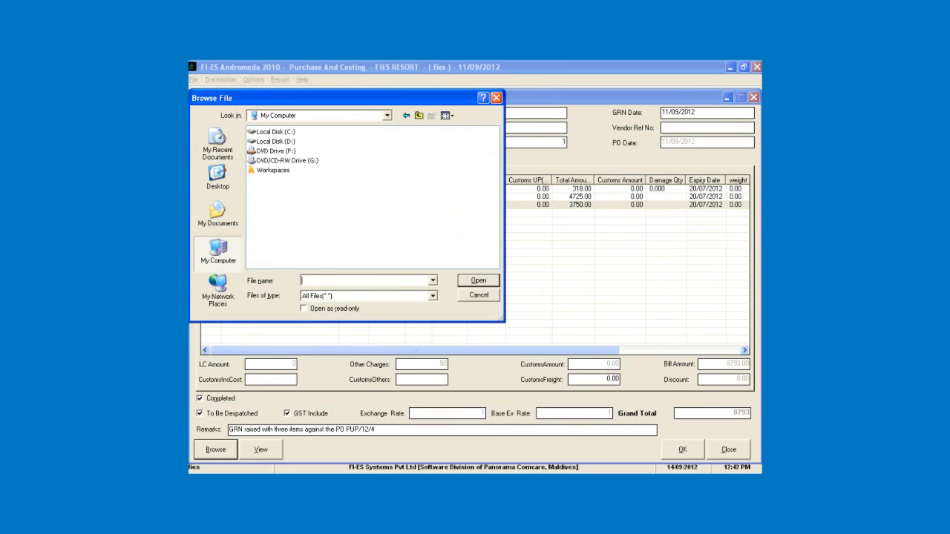
pyautogui.click(478, 295)
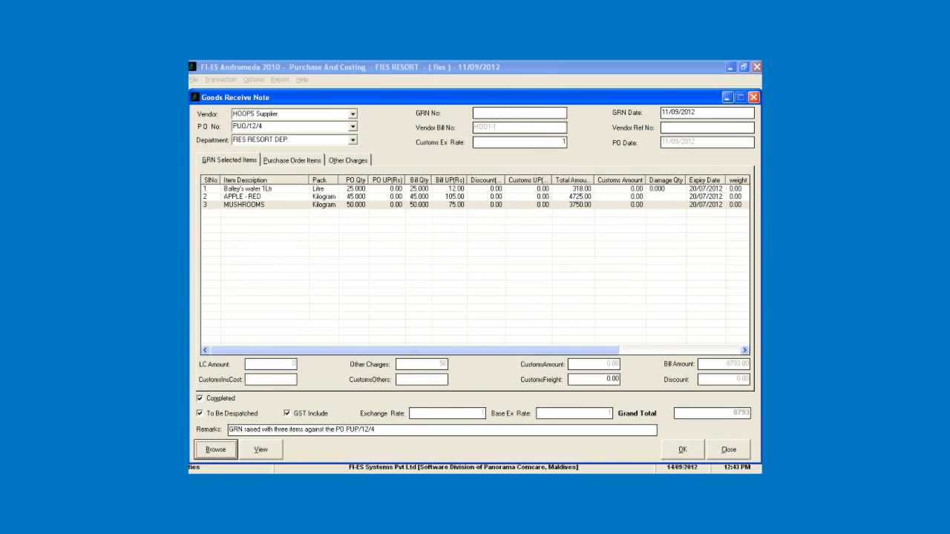
# - Save the completed goods receive note for HOOPS Supplier's purchase order PUO/12/4
pyautogui.click(682, 450)
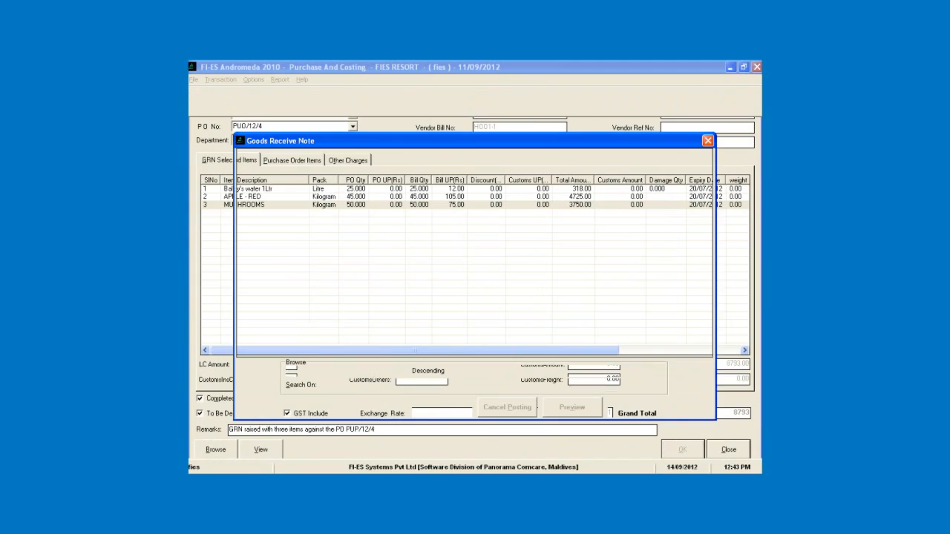